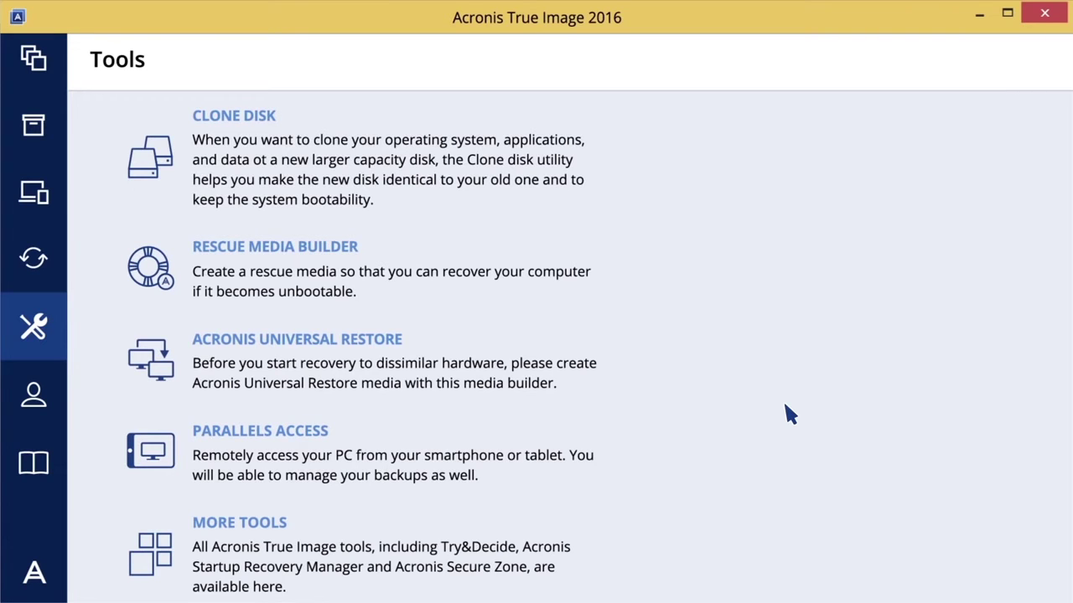
# - Download the Acronis Universal Boot Media Builder installer through Acronis Universal Restore and run it
pyautogui.click(379, 384)
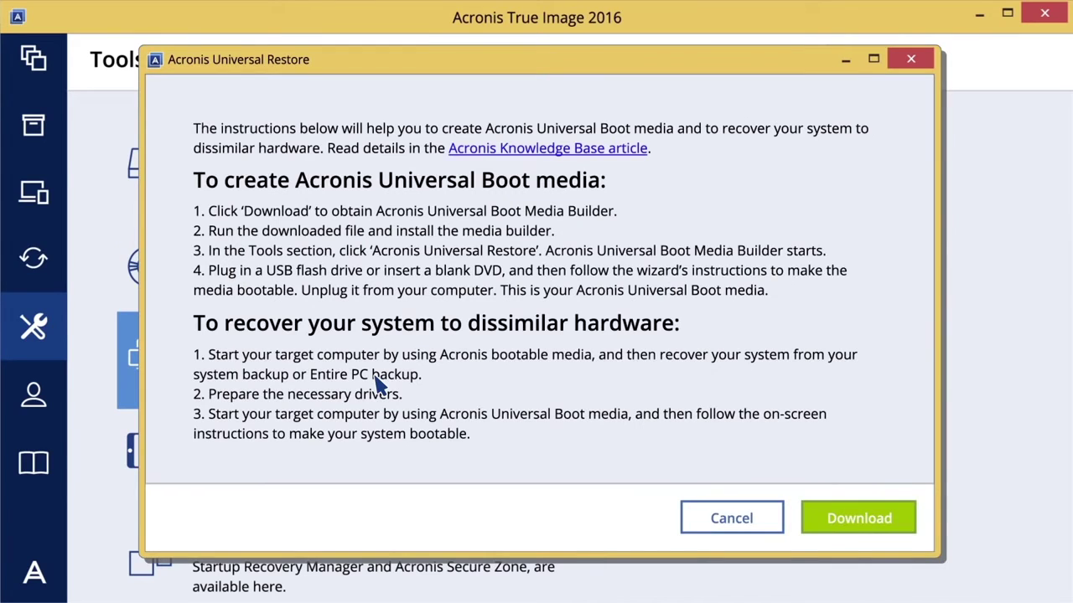
pyautogui.click(886, 519)
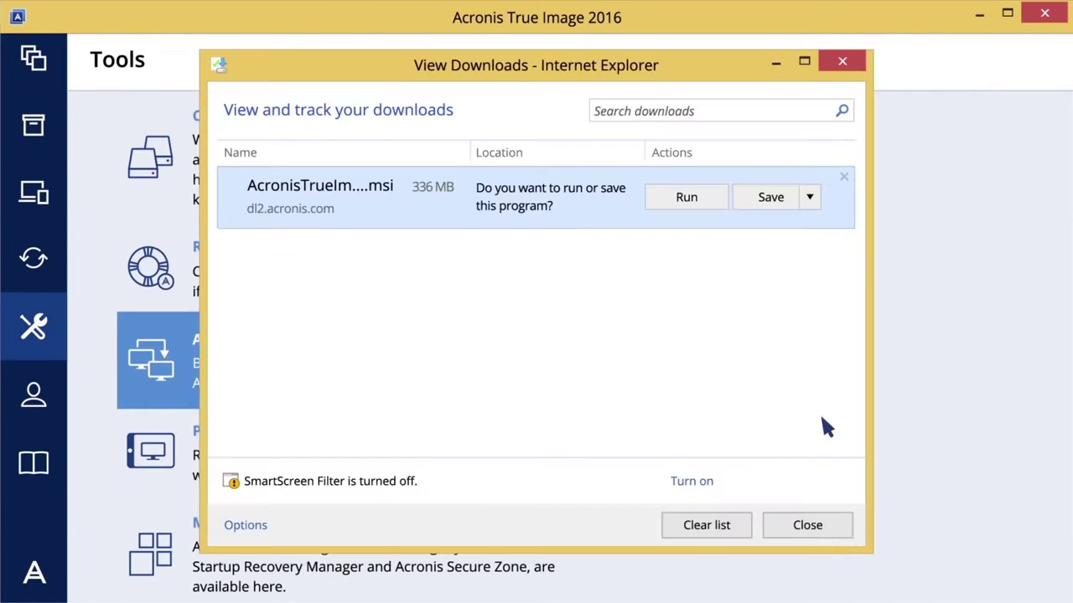
pyautogui.click(686, 199)
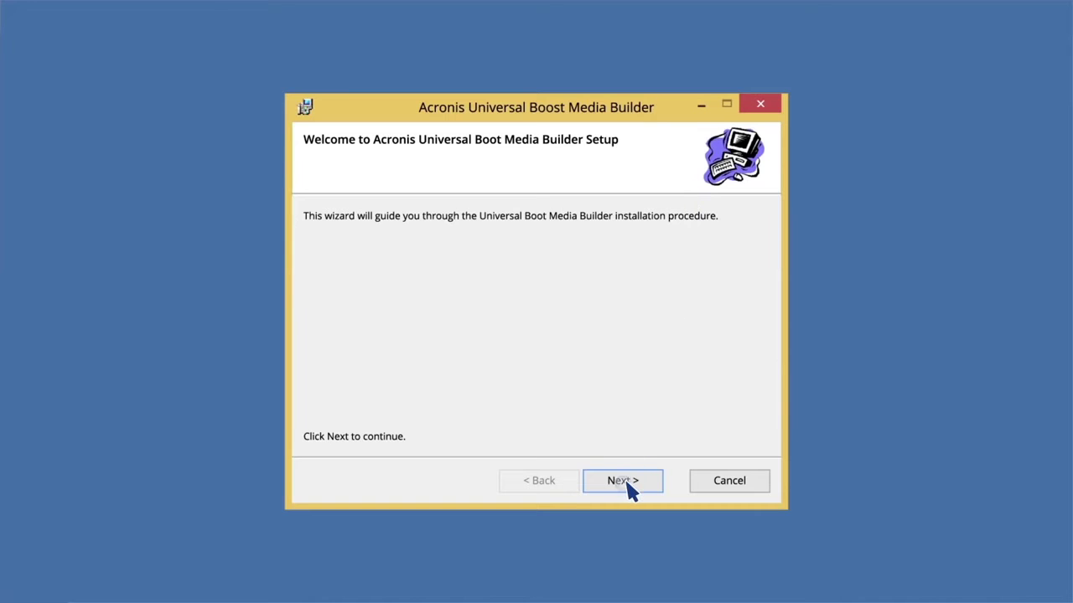
# - Install Acronis Universal Boot Media Builder to C:\Program Files (x86)\Acronis\UniversalBoot\ for all users that share this machine
pyautogui.click(625, 480)
pyautogui.click(625, 480)
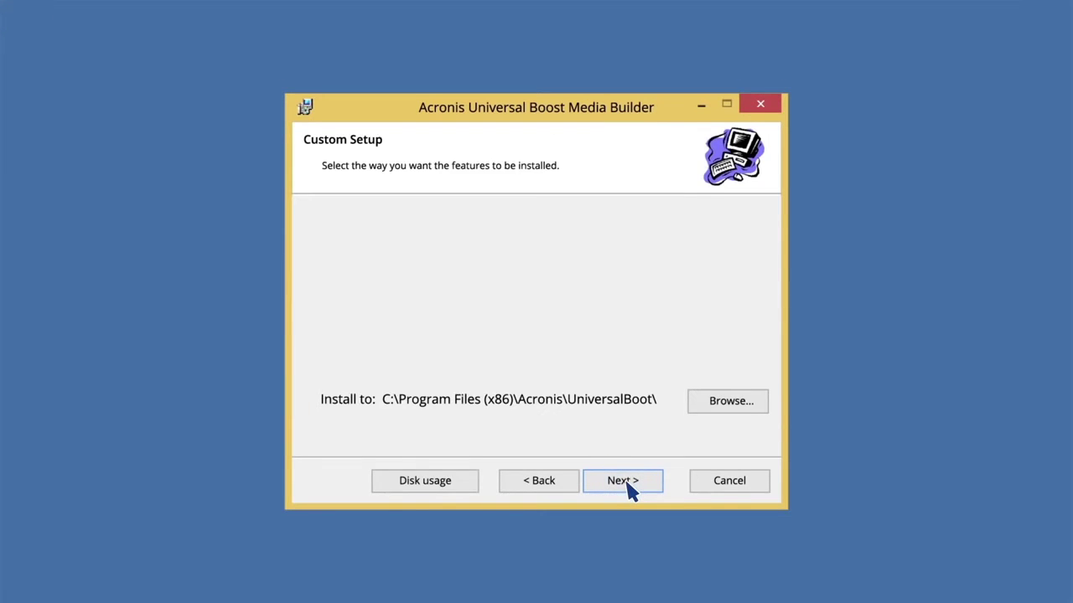
pyautogui.click(625, 480)
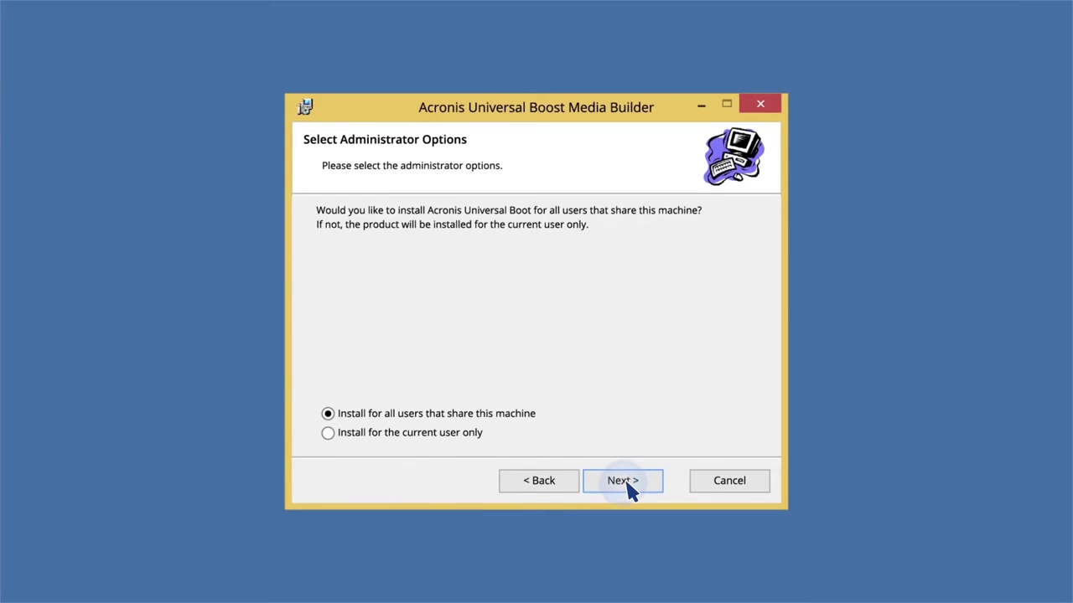
pyautogui.click(625, 480)
pyautogui.click(626, 481)
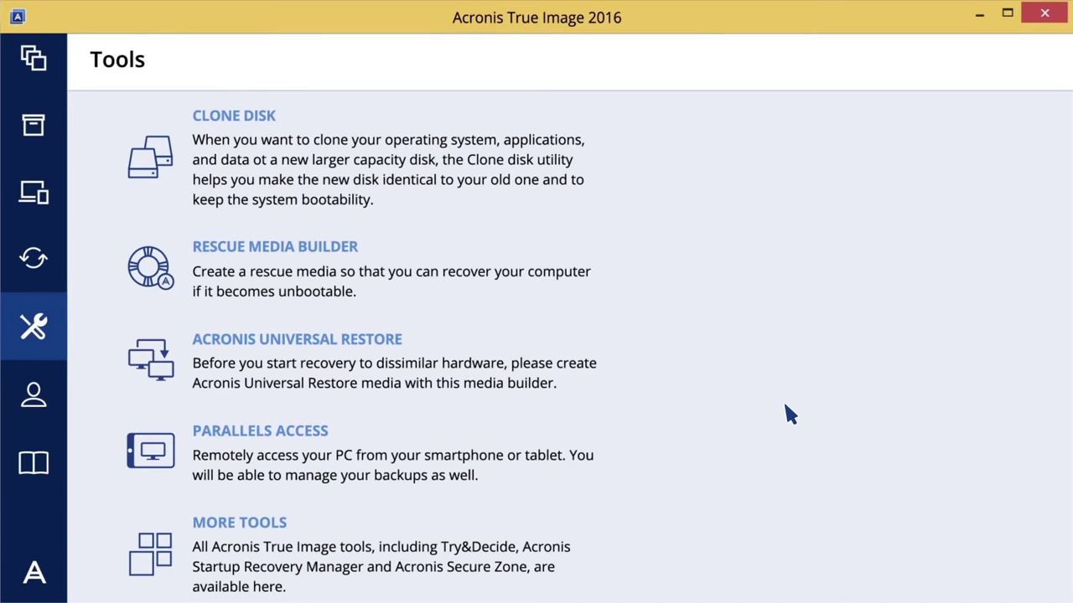
# - Start Acronis Universal Restore media creation with the default Linux-based media, Windows-like representation and no Linux kernel parameters
pyautogui.click(378, 383)
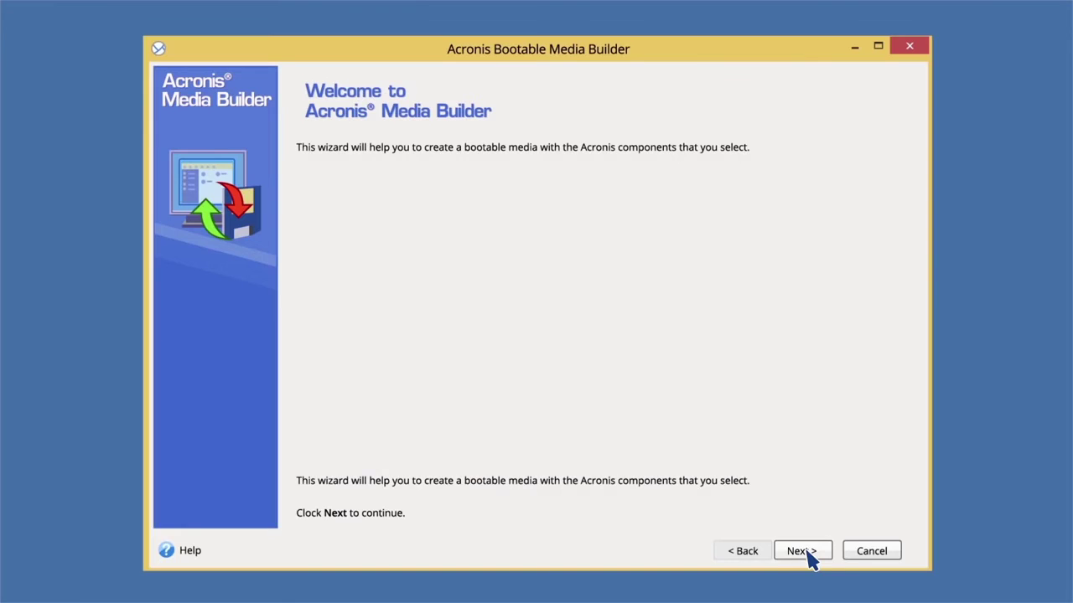
pyautogui.click(805, 553)
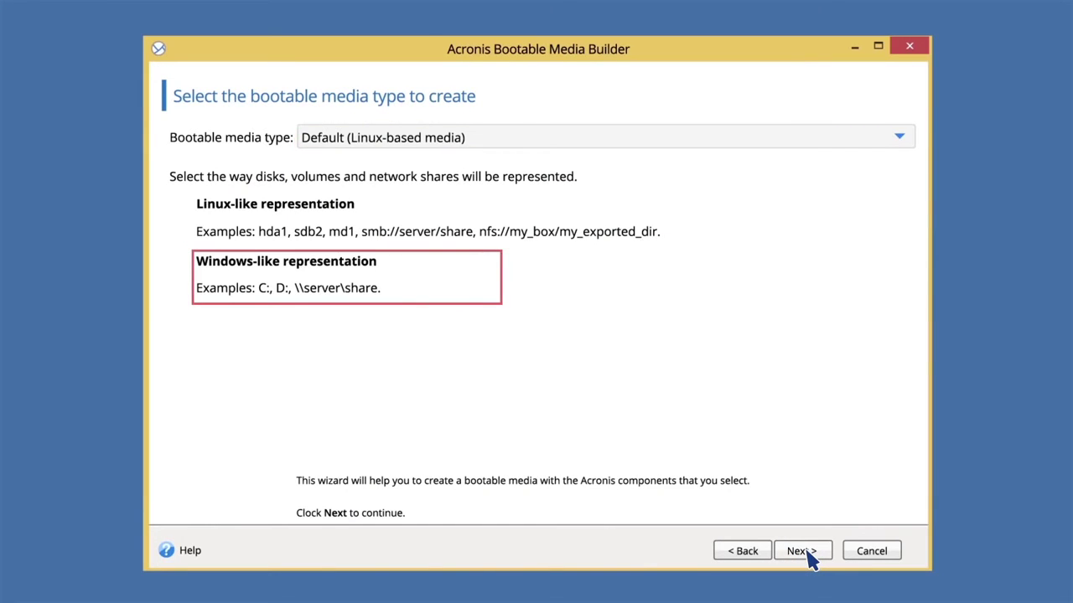
pyautogui.click(803, 553)
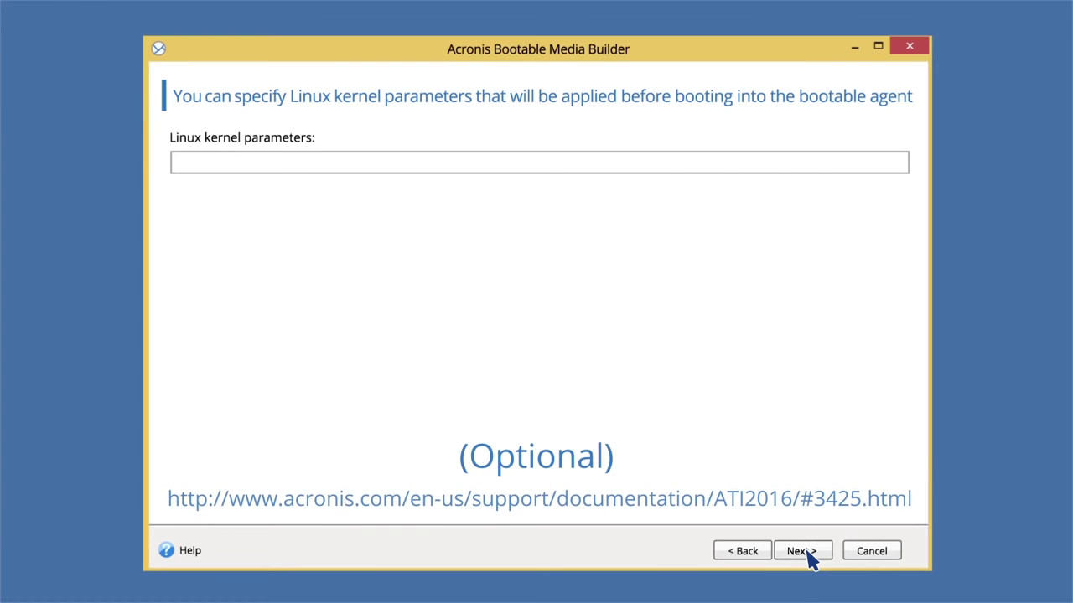
pyautogui.click(806, 555)
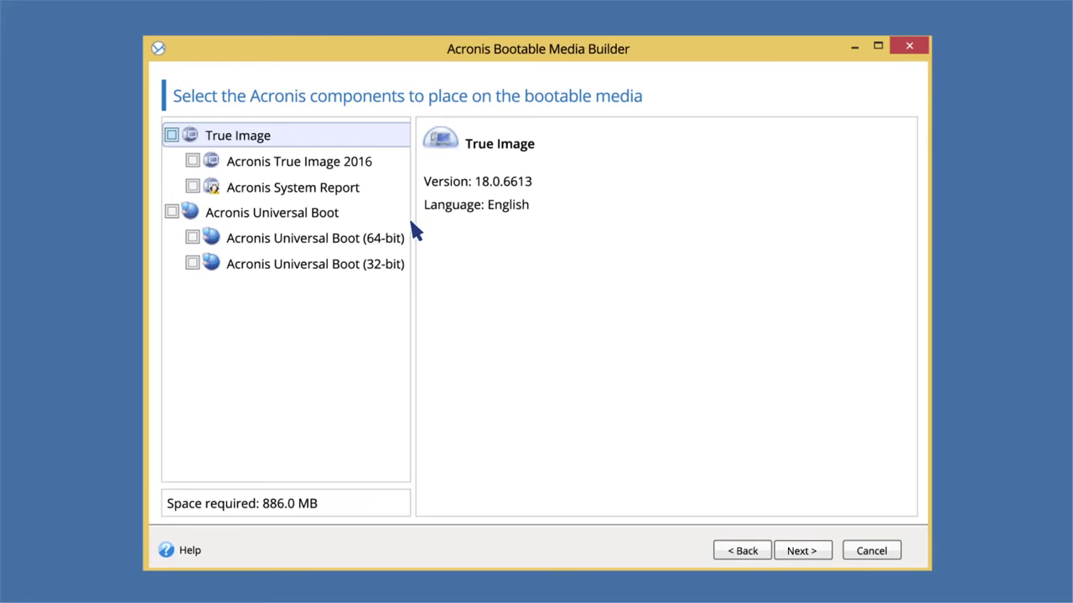
# - Choose the Acronis Universal Boot and True Image components for the bootable media, keeping the default bootable media options
pyautogui.click(172, 213)
pyautogui.click(172, 135)
pyautogui.click(193, 161)
pyautogui.click(193, 187)
pyautogui.click(809, 556)
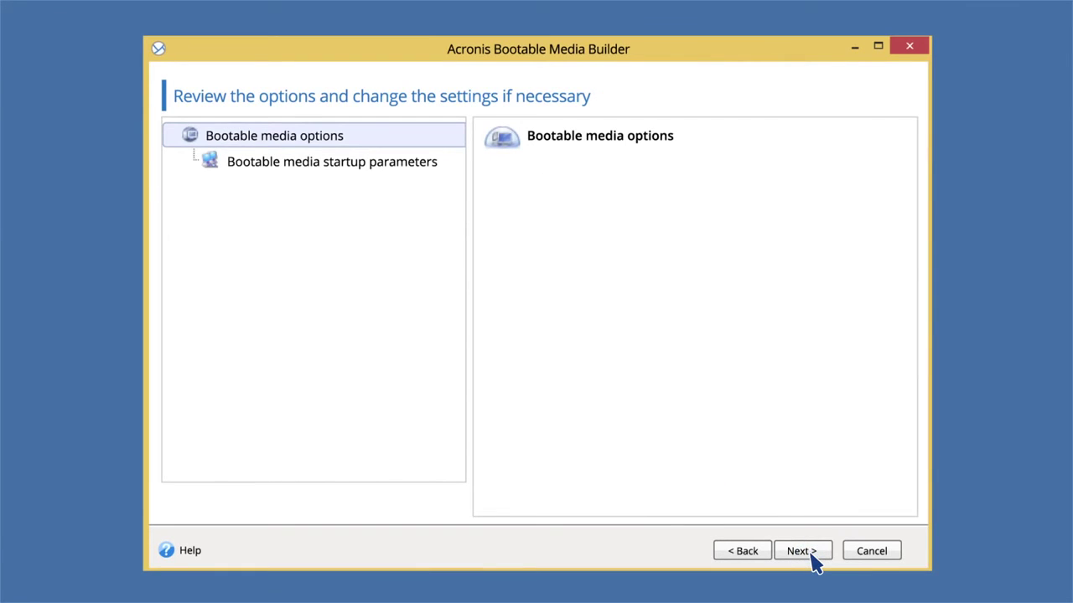
pyautogui.click(812, 555)
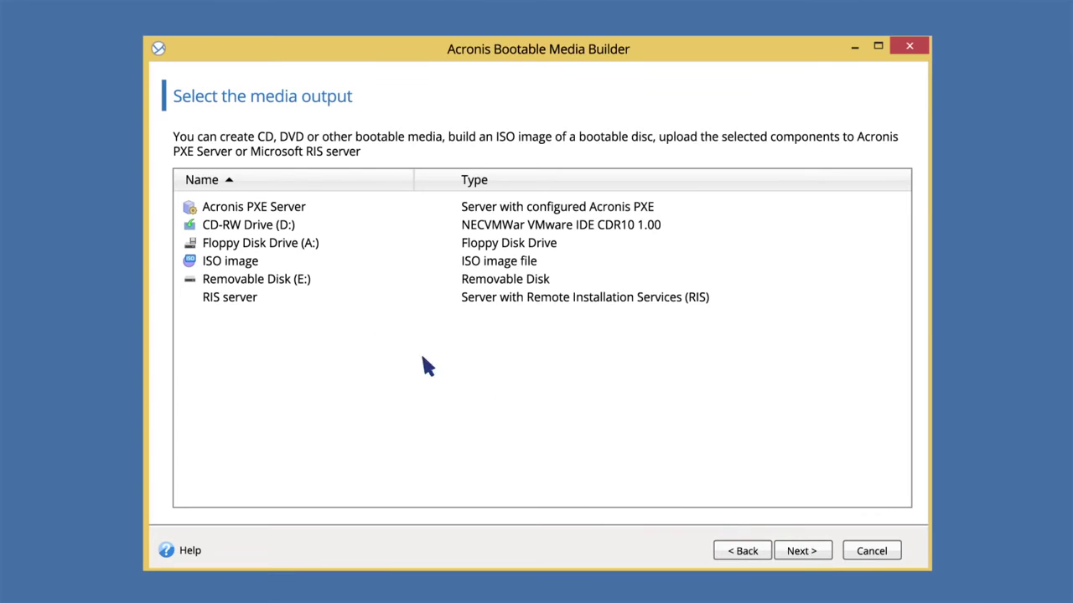
# - Set Removable Disk (E:) as the media output and continue without adding mass storage drivers
pyautogui.click(275, 285)
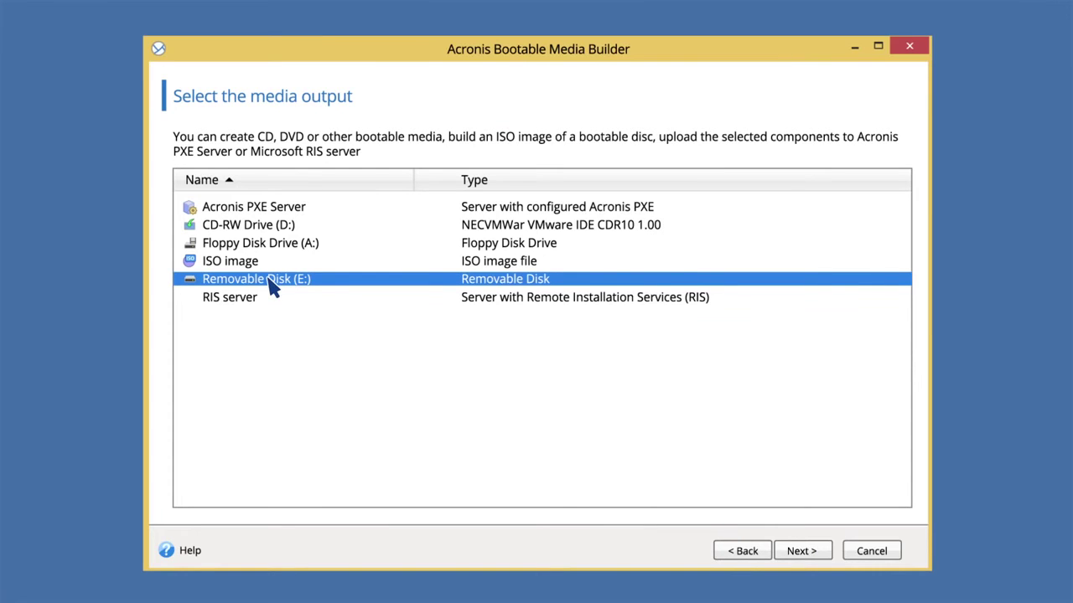
pyautogui.click(811, 561)
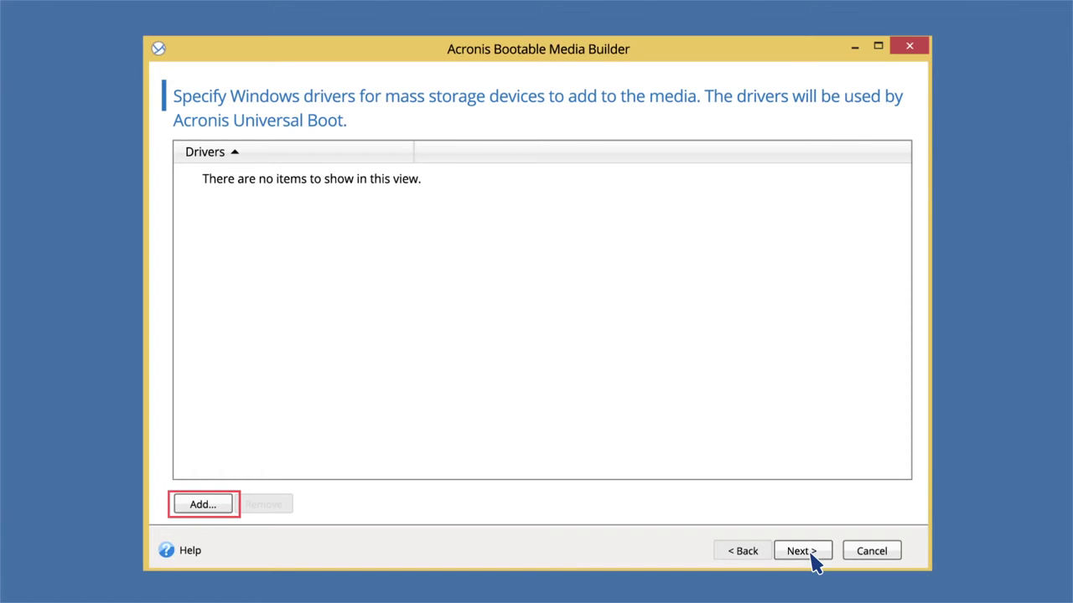
pyautogui.click(801, 552)
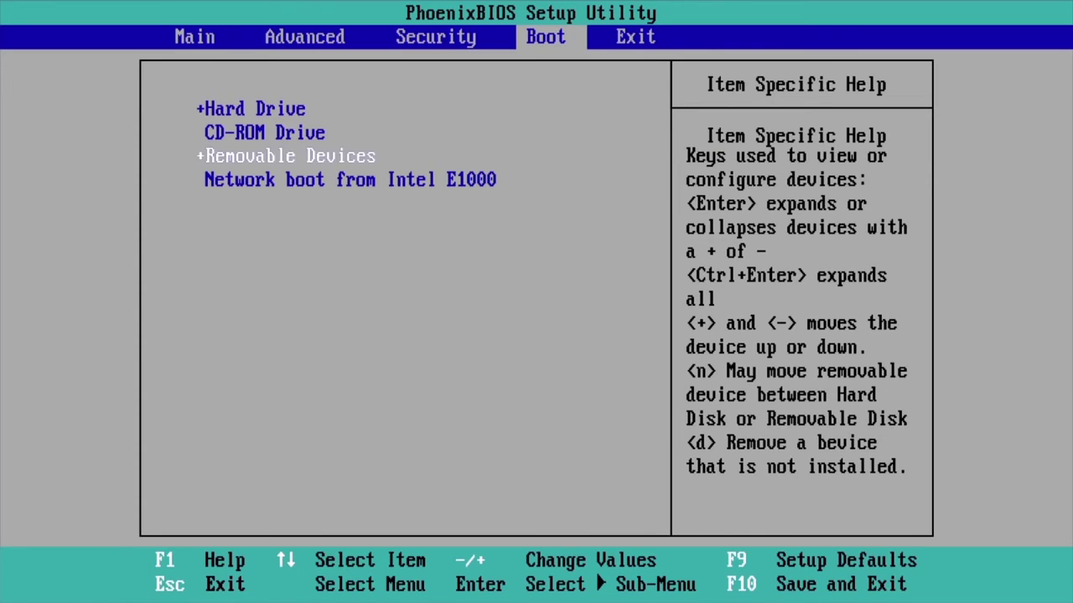
# - Move Removable Devices to the top of the BIOS boot order, then save the setup and exit
pyautogui.press('+')
pyautogui.press('+')
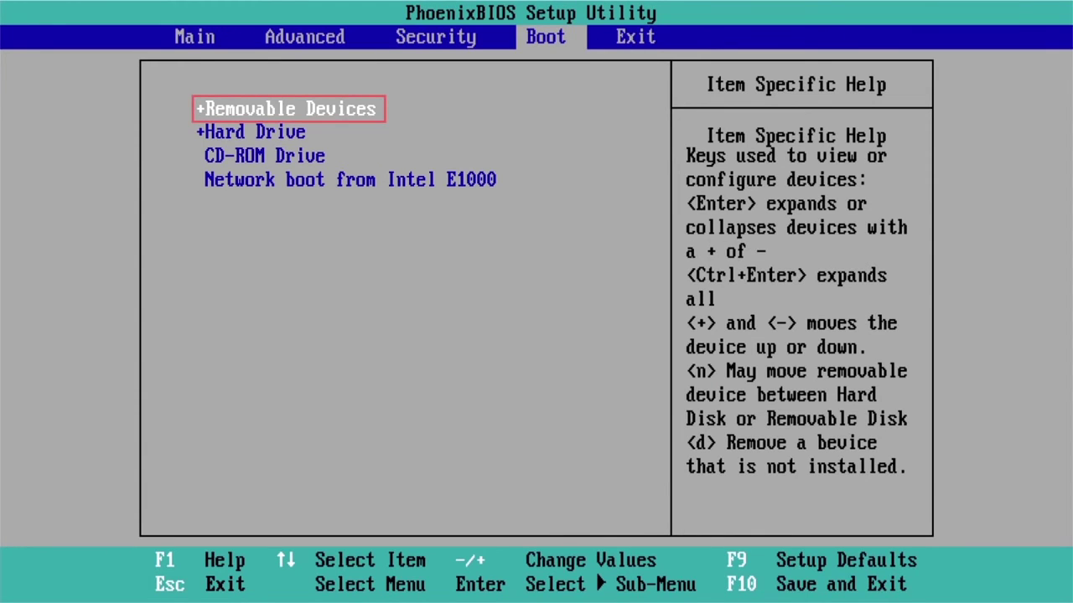
pyautogui.press('F10')
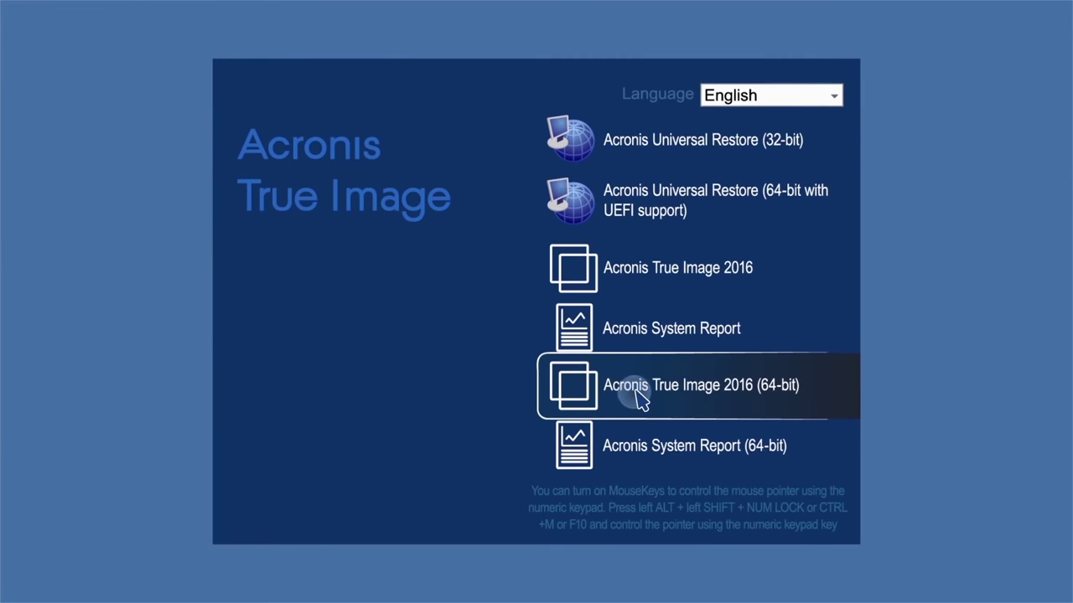
# - Launch Acronis True Image 2016 (64-bit) and start a disk recovery from the backup E:\Entire_PC_full_b1_s1_v1.tib
pyautogui.click(638, 401)
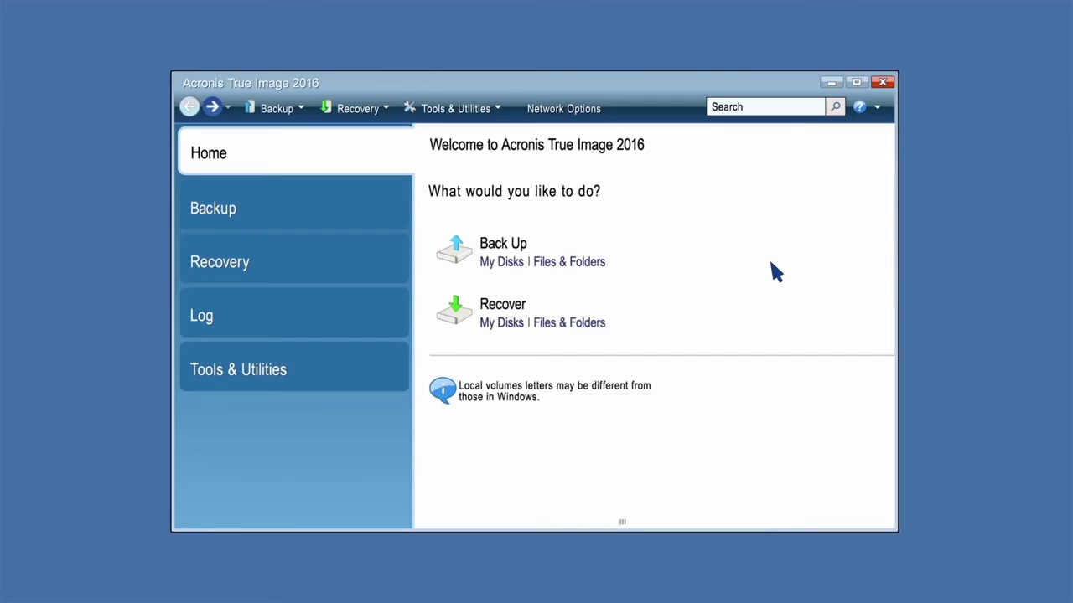
pyautogui.click(502, 324)
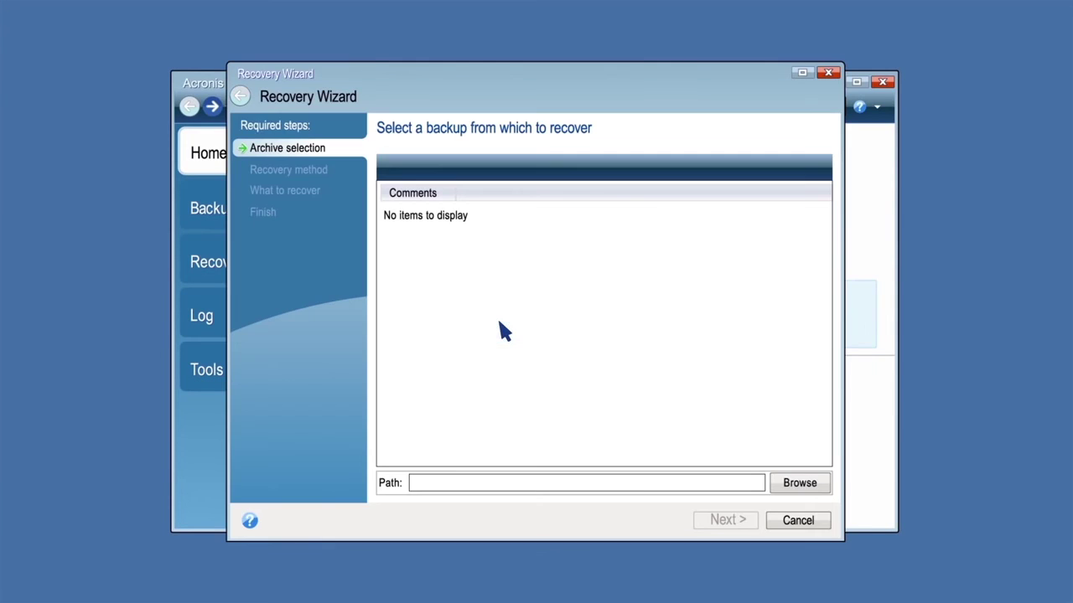
pyautogui.click(800, 484)
pyautogui.click(552, 199)
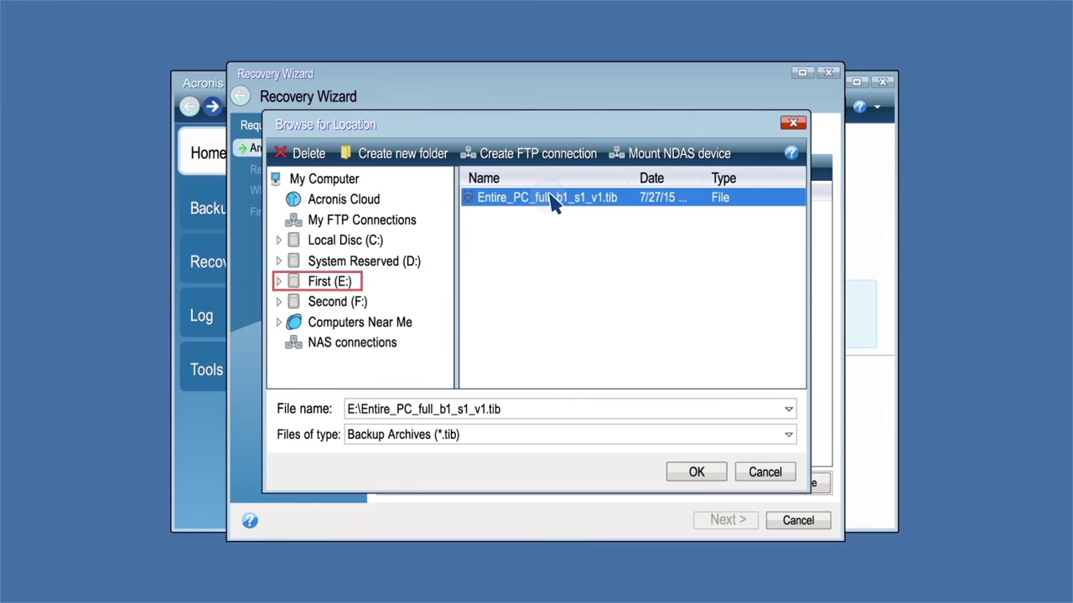
pyautogui.click(697, 473)
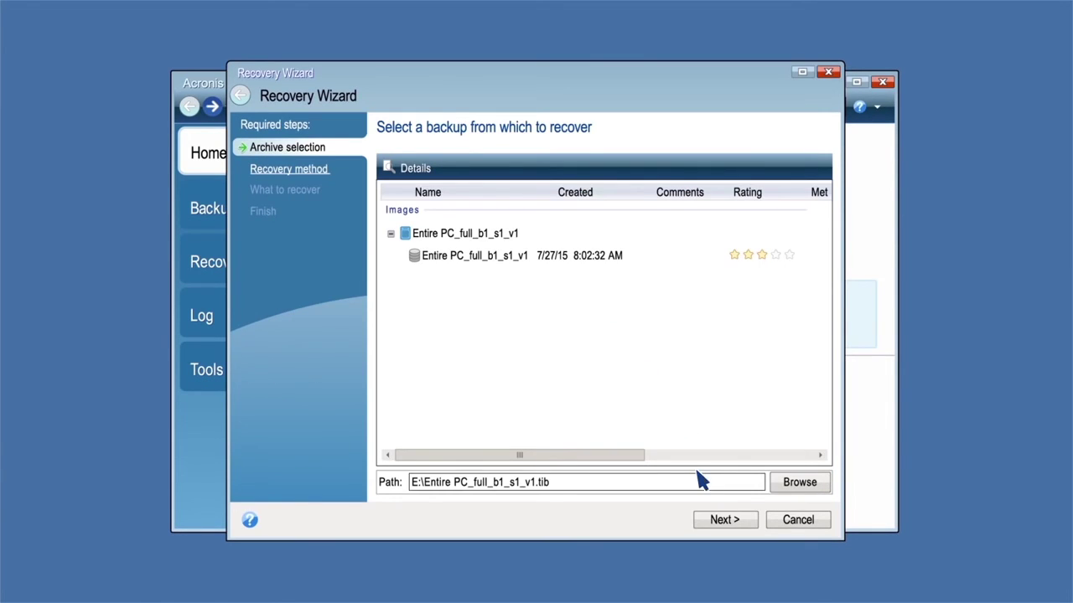
pyautogui.click(722, 520)
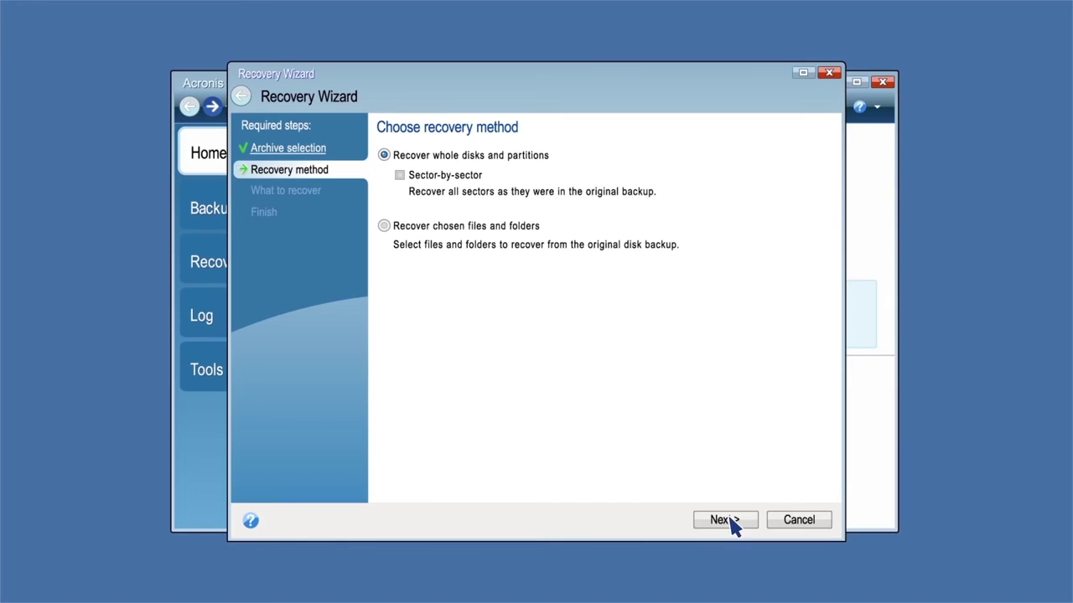
# - Recover whole disks and partitions, including all items of backed-up Disk 1, to the uninitialized 60 GB Disk 1 and run the recovery
pyautogui.click(726, 520)
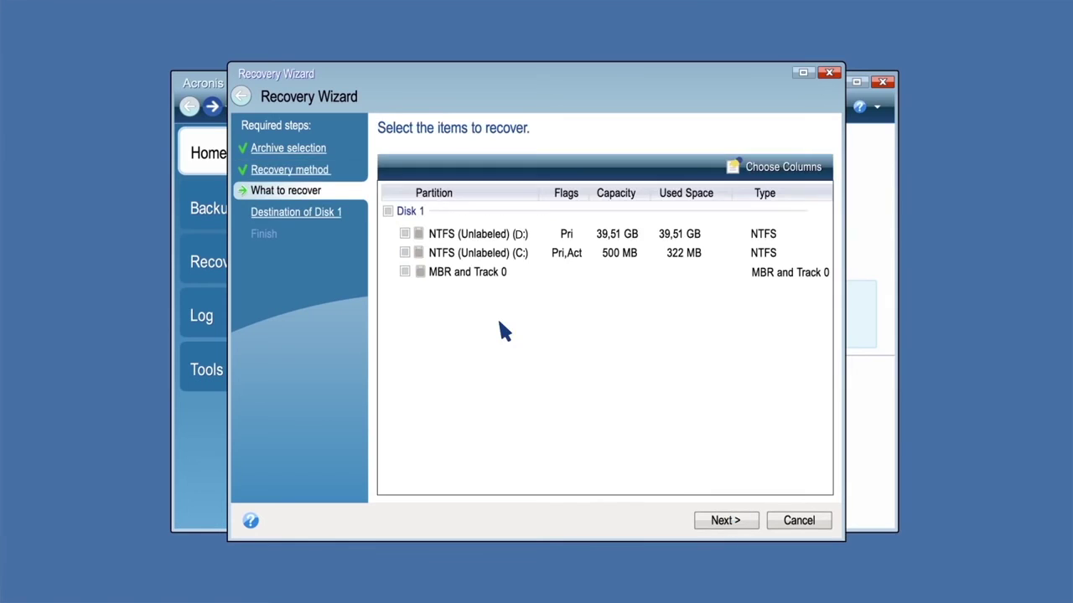
pyautogui.click(388, 211)
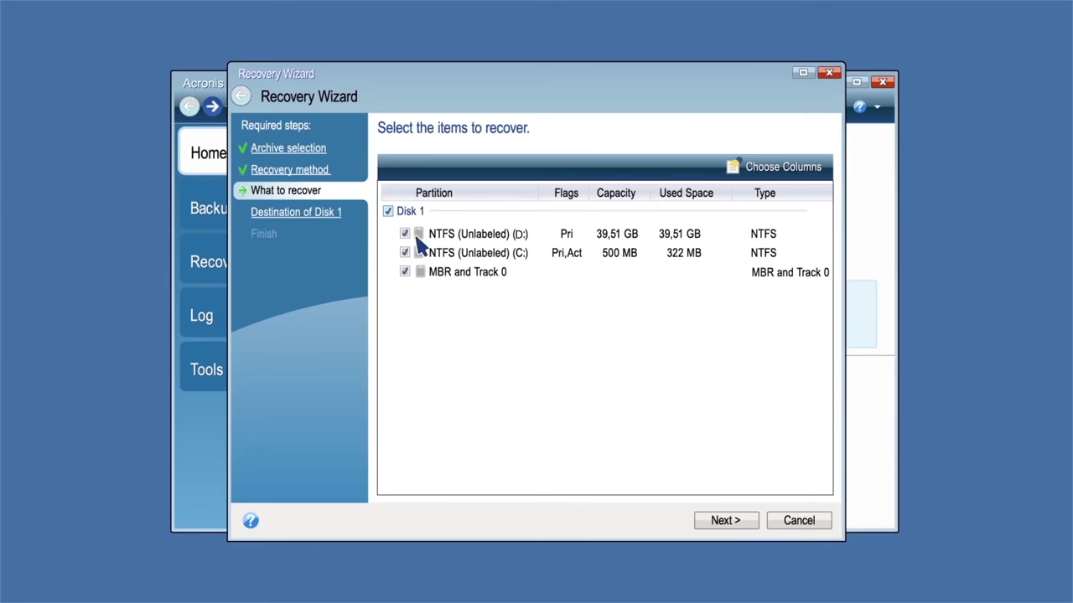
pyautogui.click(726, 520)
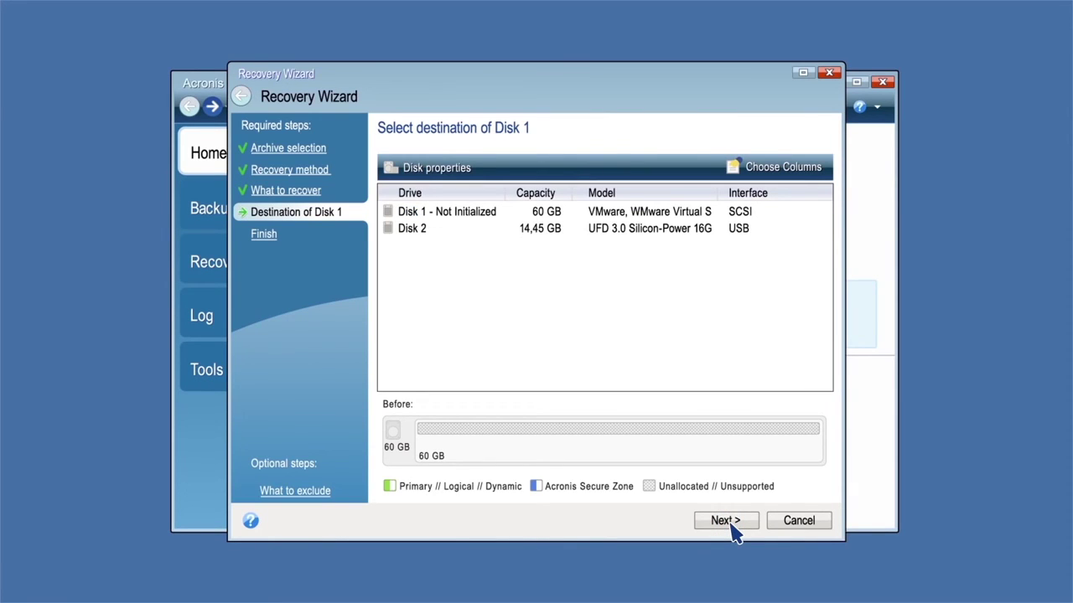
pyautogui.click(726, 520)
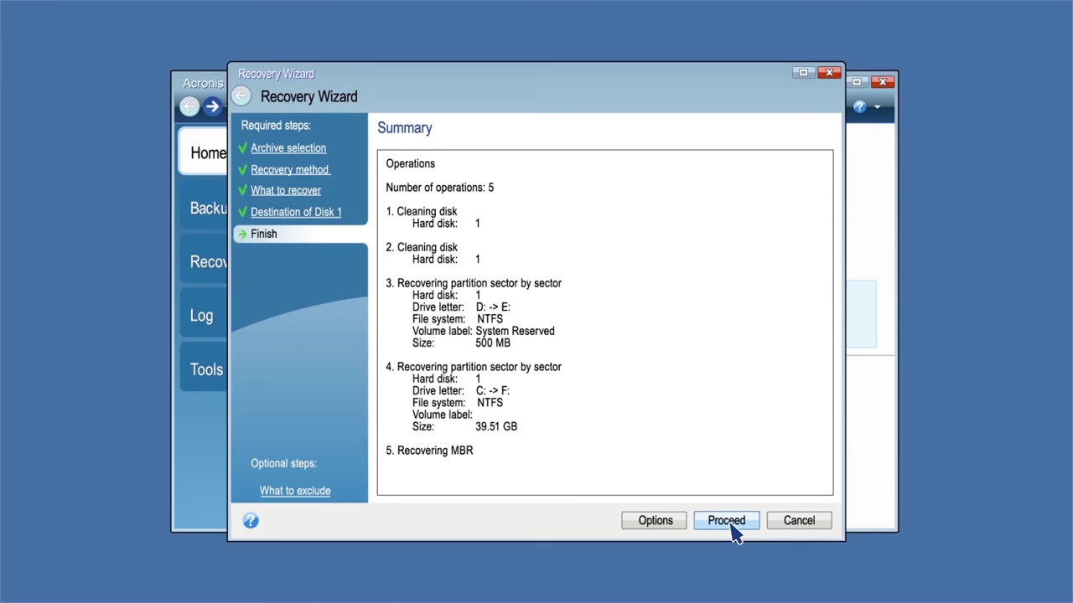
pyautogui.click(726, 522)
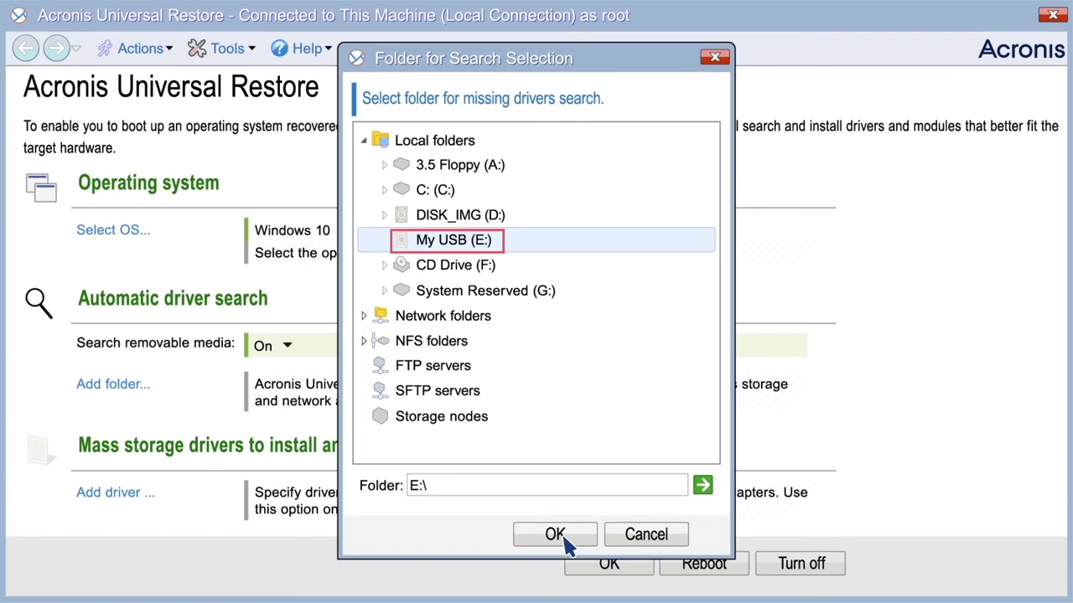
# - Add E:\ as a driver search folder in Acronis Universal Restore, apply it to Windows 10, and close the task details
pyautogui.click(557, 537)
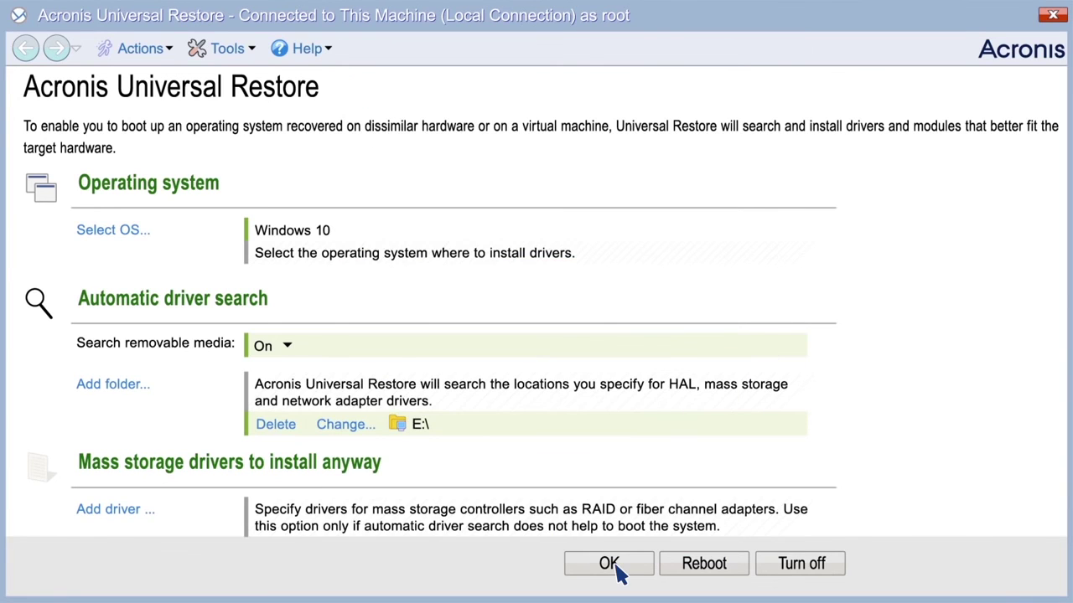
pyautogui.click(616, 570)
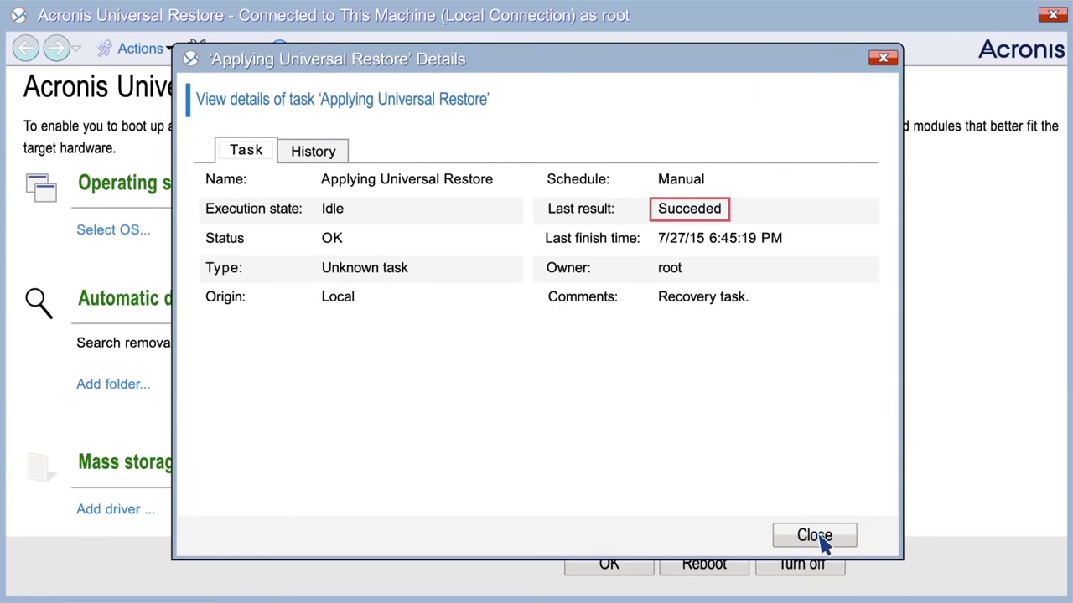
pyautogui.click(814, 536)
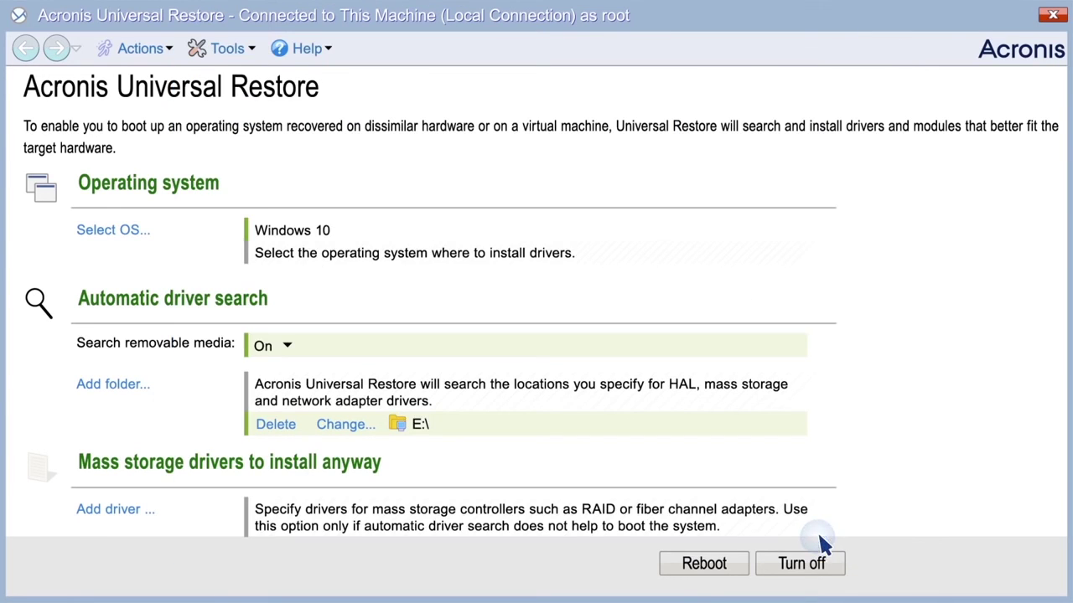